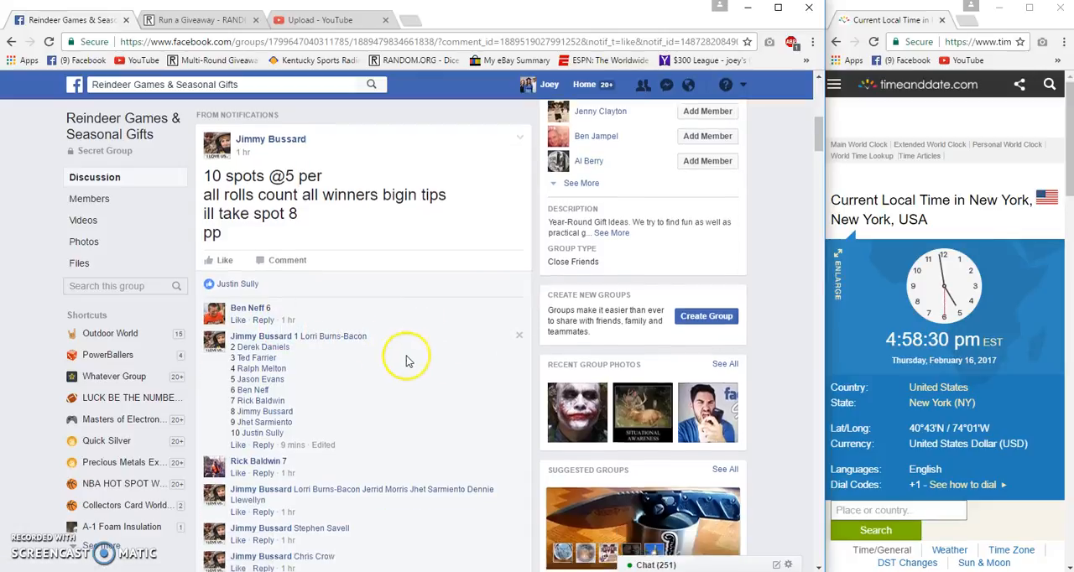
pyautogui.scroll(-1, 407, 361)
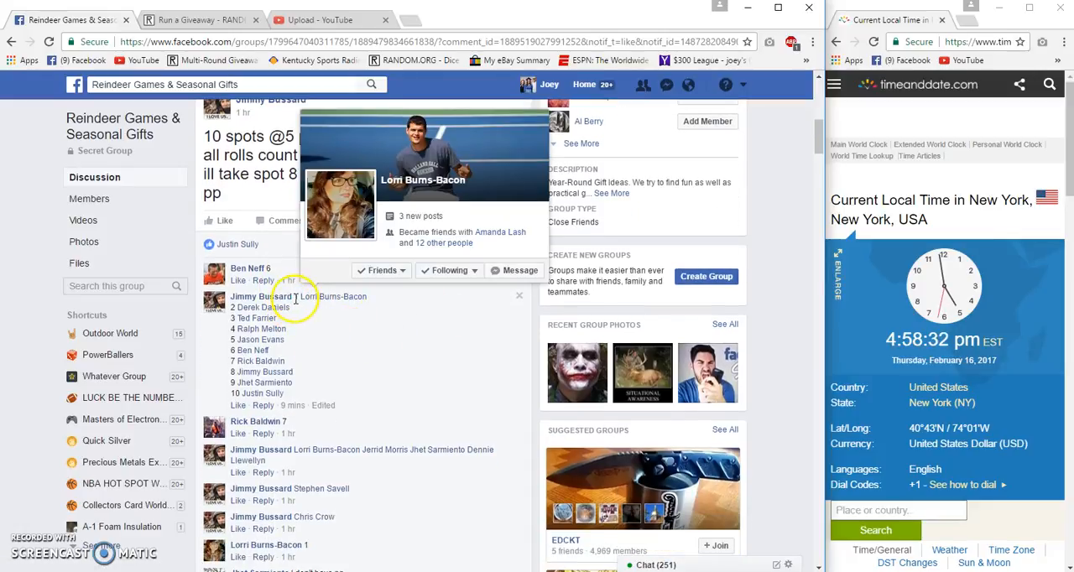
# Copy the ten numbered entry names from the roster comment
pyautogui.moveTo(295, 299); pyautogui.dragTo(345, 387)
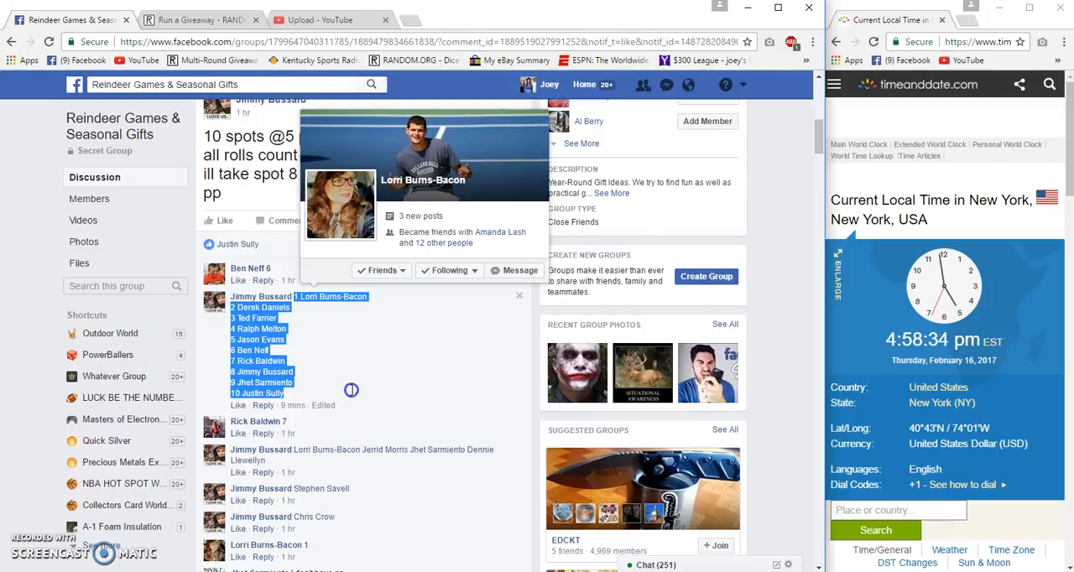
pyautogui.rightClick(237, 371)
pyautogui.click(252, 380)
pyautogui.scroll(-5, 289, 389)
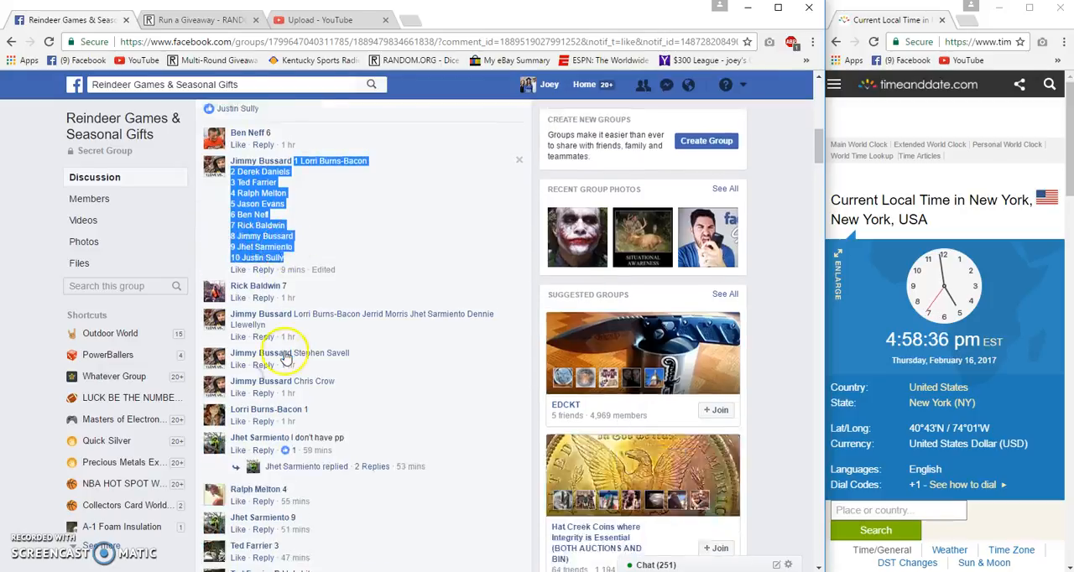
pyautogui.scroll(-3, 289, 388)
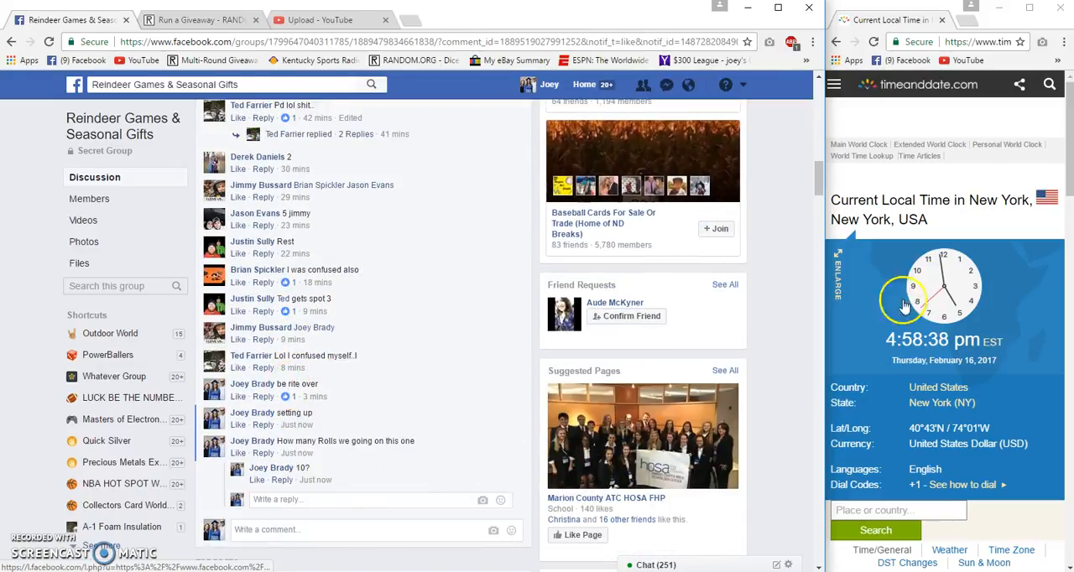
# Post a 'Live' comment on the Facebook group thread
pyautogui.click(256, 527)
pyautogui.write('Live')
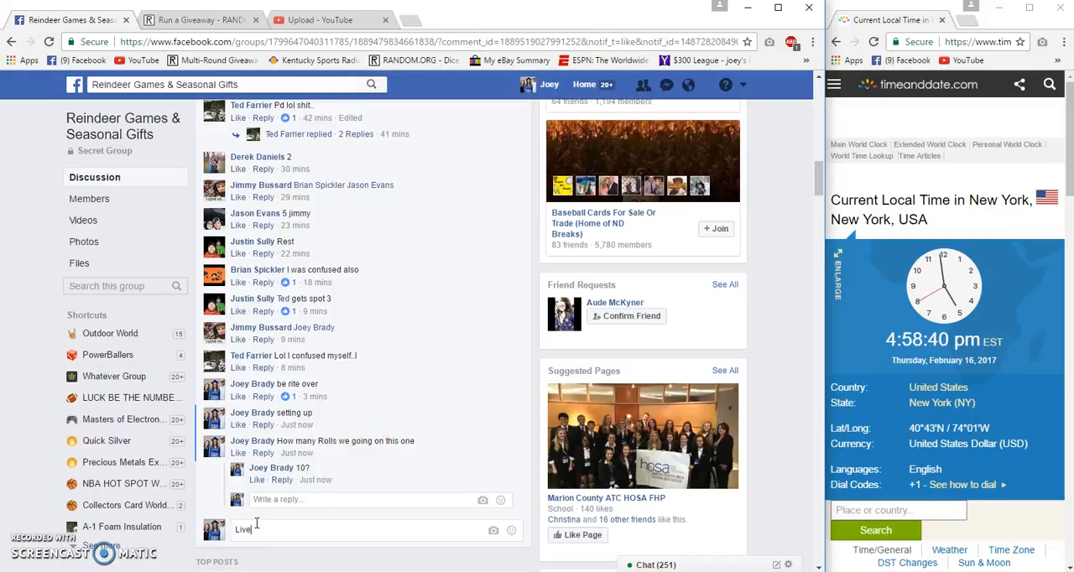
pyautogui.press('Return')
pyautogui.scroll(-3, 281, 501)
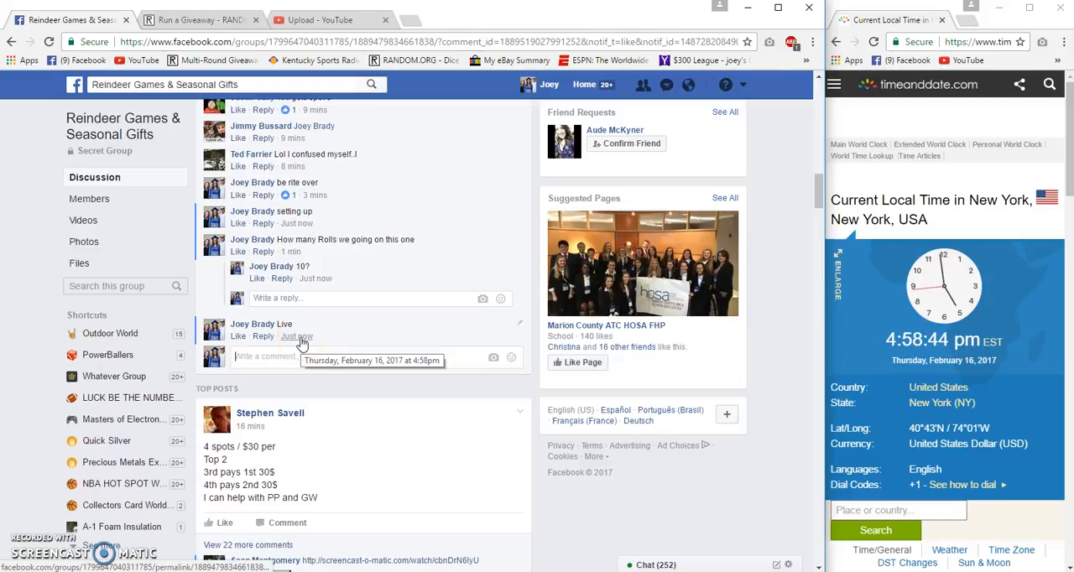
# Paste the ten names as entries, set Total Rounds to 10 and begin the Jimmy Bs 10 Roll giveaway
pyautogui.click(198, 20)
pyautogui.rightClick(130, 294)
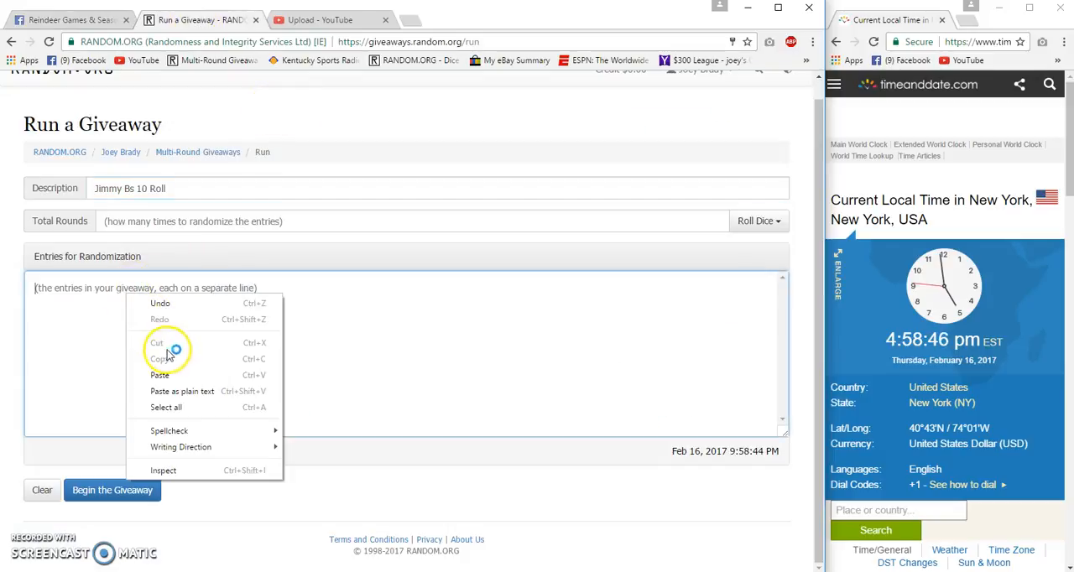
pyautogui.click(160, 376)
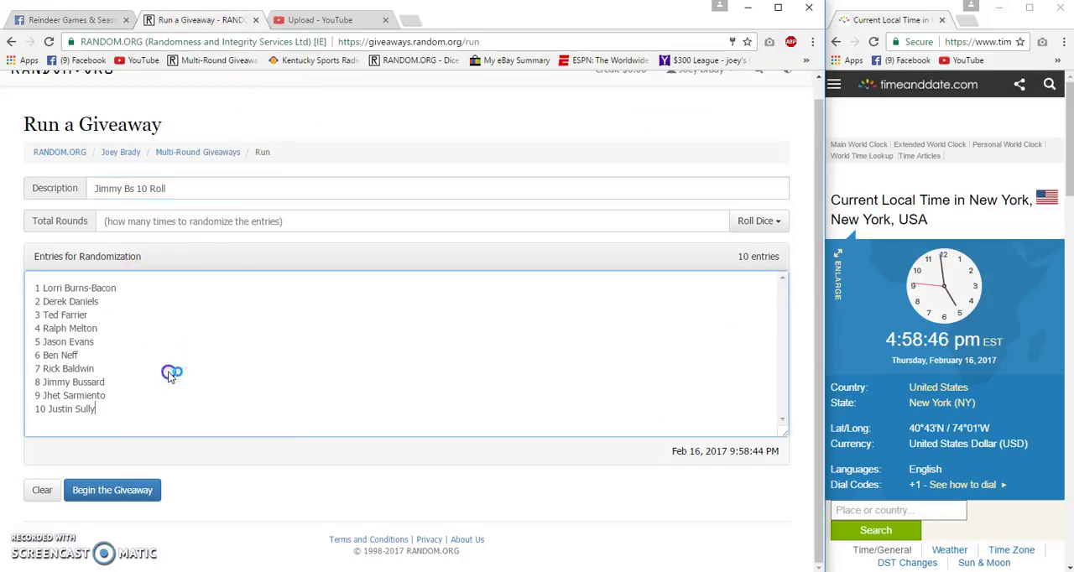
pyautogui.click(160, 221)
pyautogui.write('10')
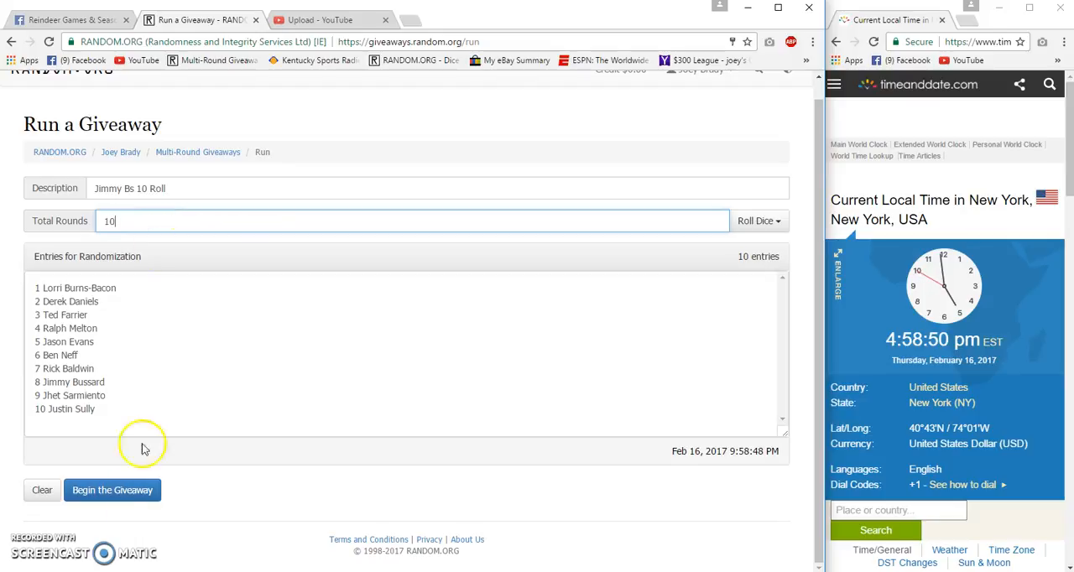
pyautogui.click(113, 490)
pyautogui.click(564, 246)
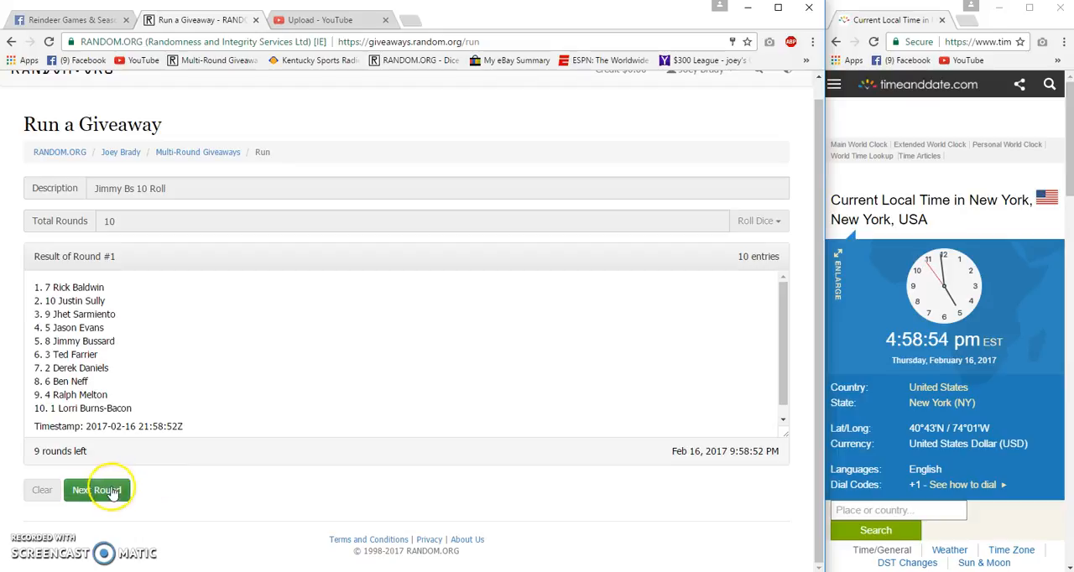
# Run rounds two through nine of the giveaway, leaving only the final round
pyautogui.click(97, 490)
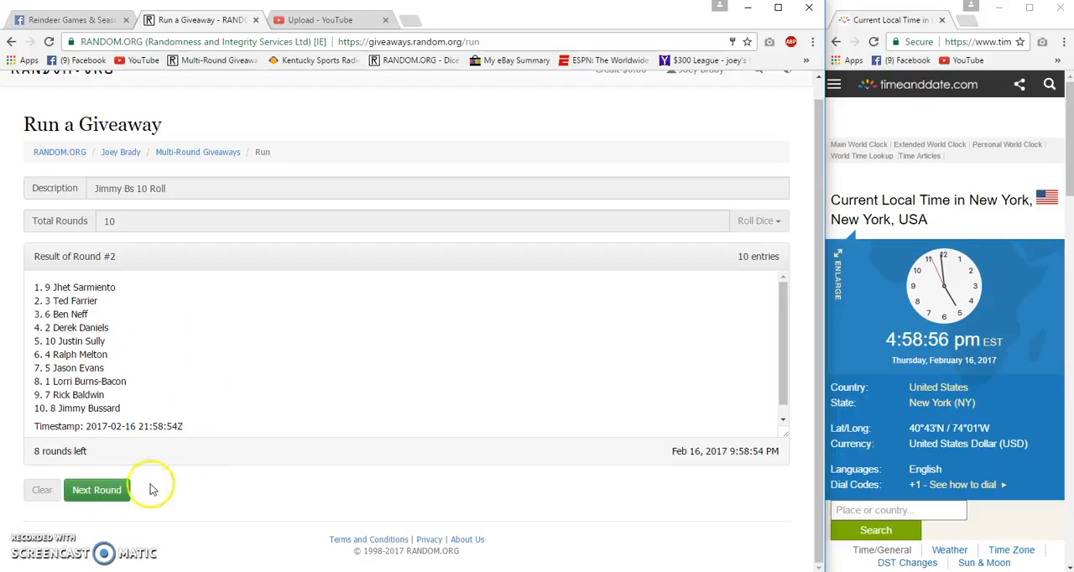
pyautogui.click(97, 490)
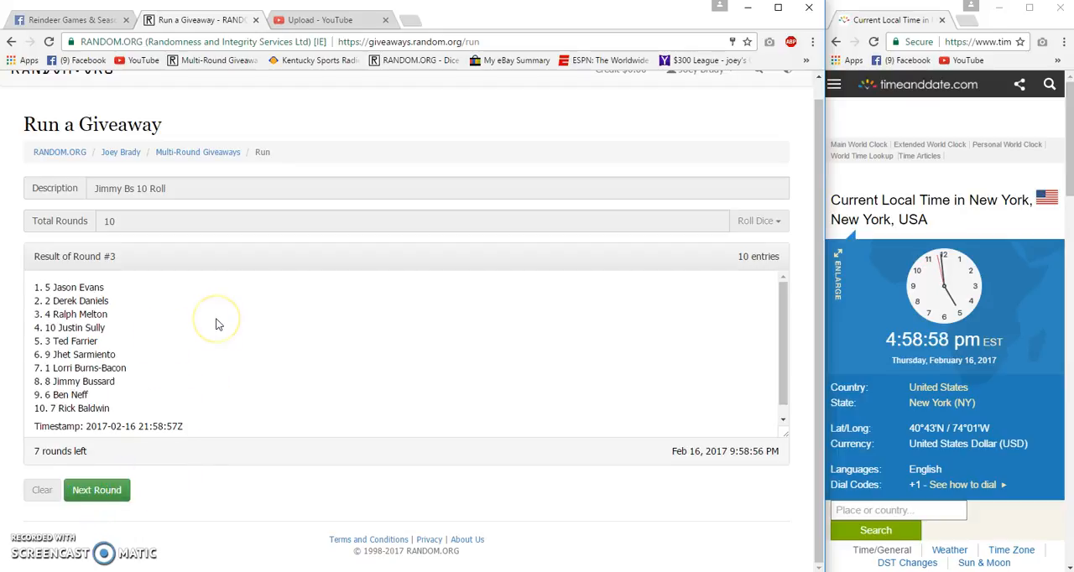
pyautogui.click(97, 491)
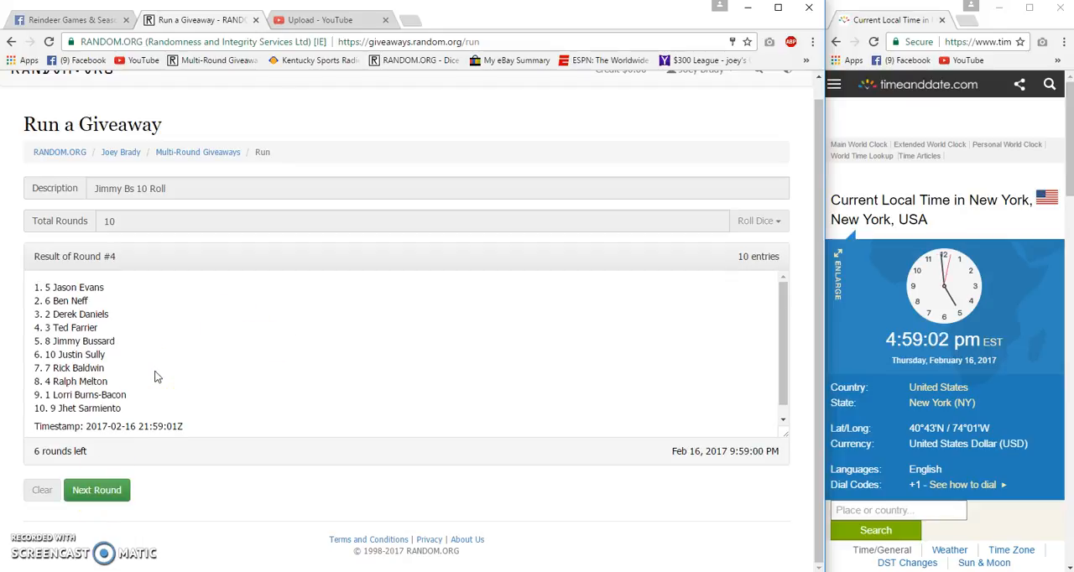
pyautogui.click(107, 494)
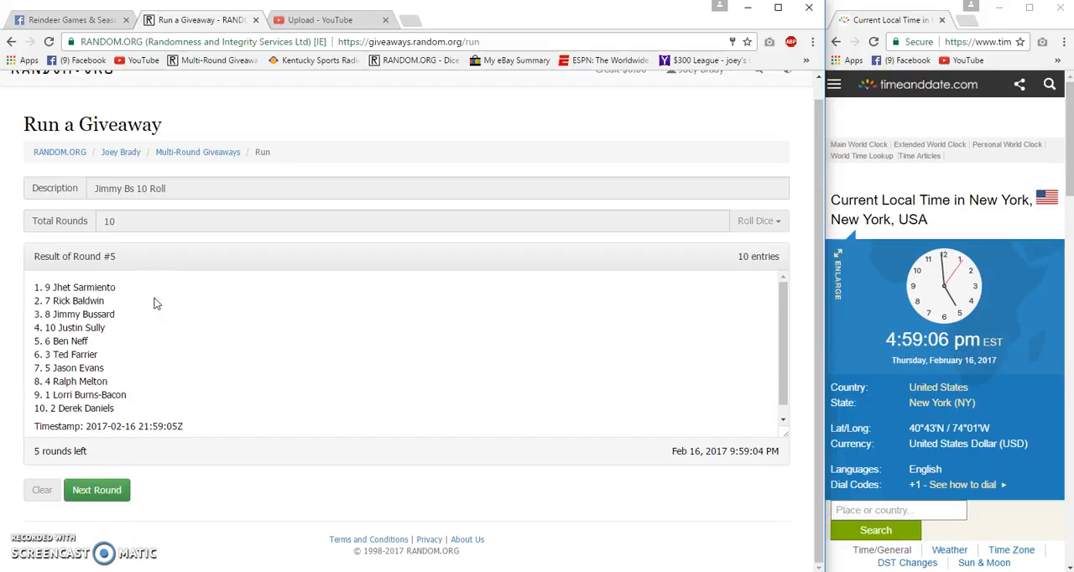
pyautogui.click(102, 495)
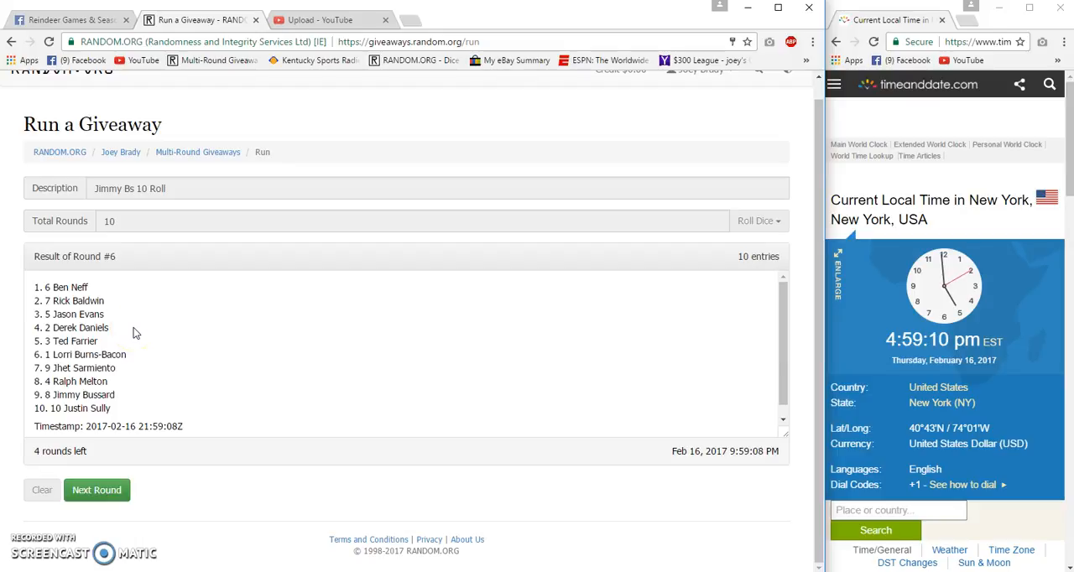
pyautogui.click(99, 490)
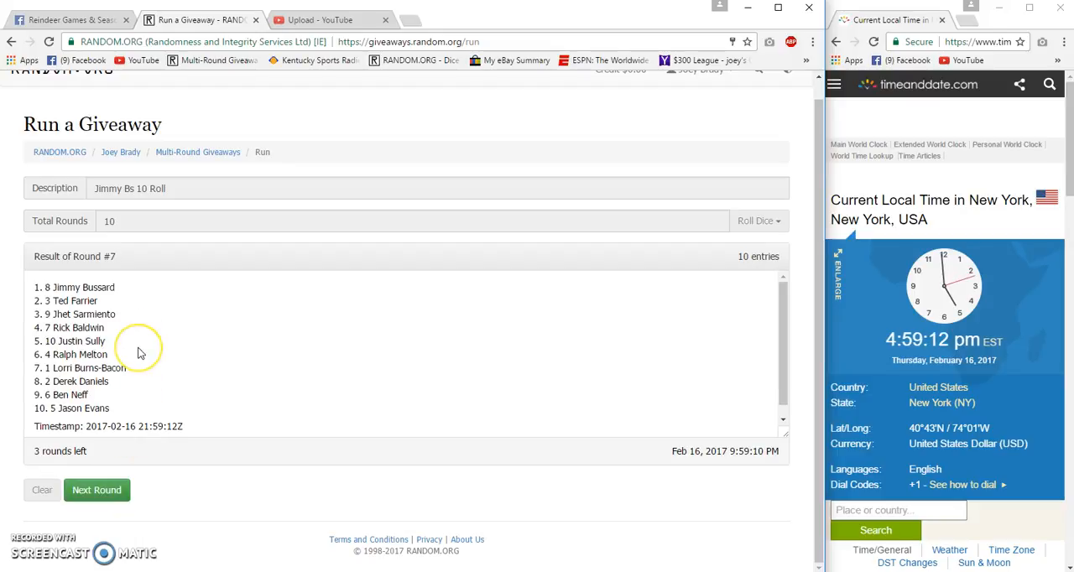
pyautogui.click(116, 492)
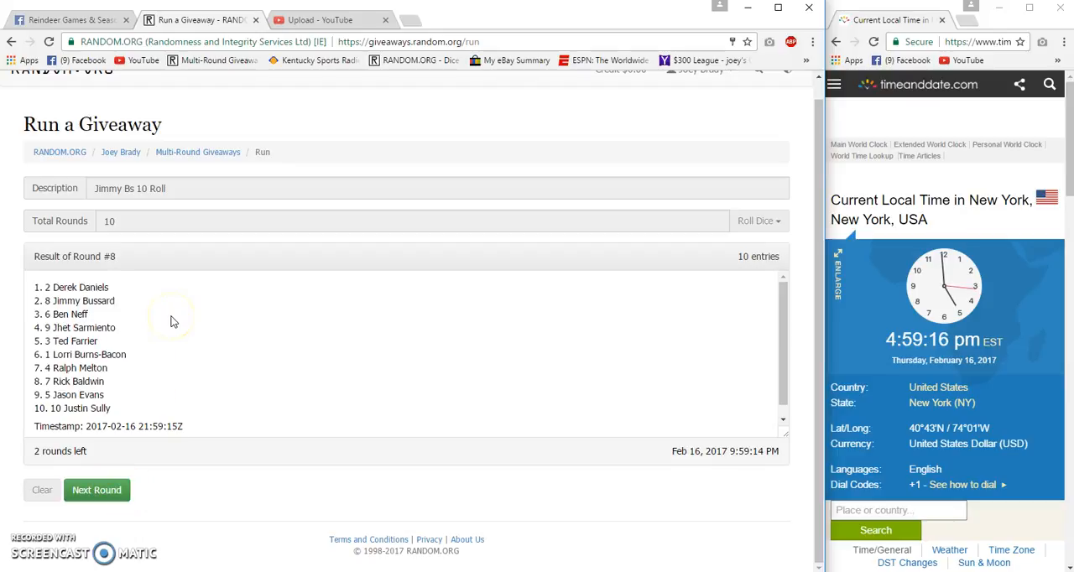
pyautogui.click(109, 491)
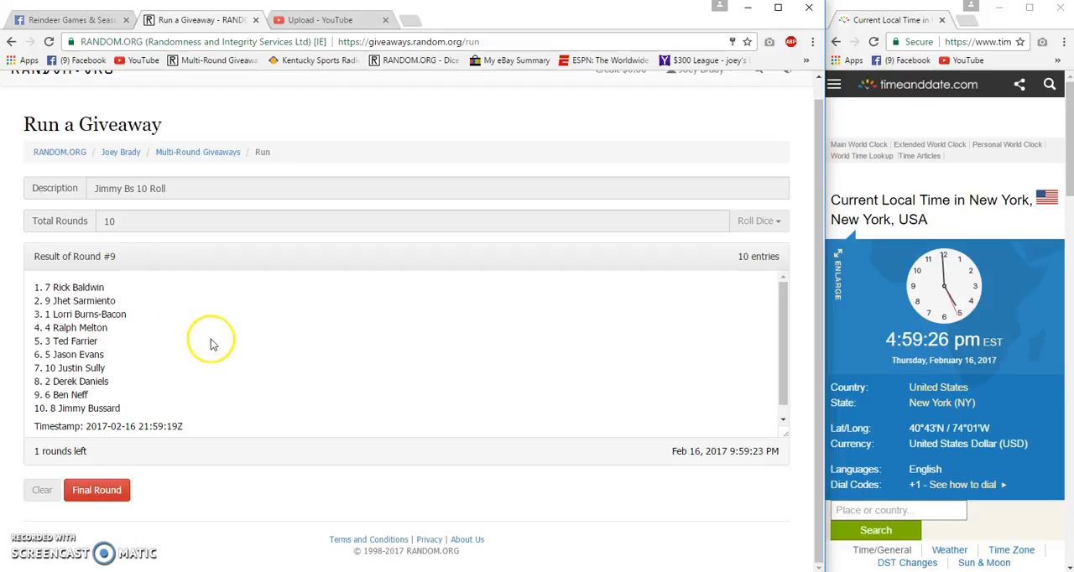
# Post the 'GL Final Roll' comment on Facebook and close the chat conversation
pyautogui.click(61, 19)
pyautogui.write('GL Final Roll')
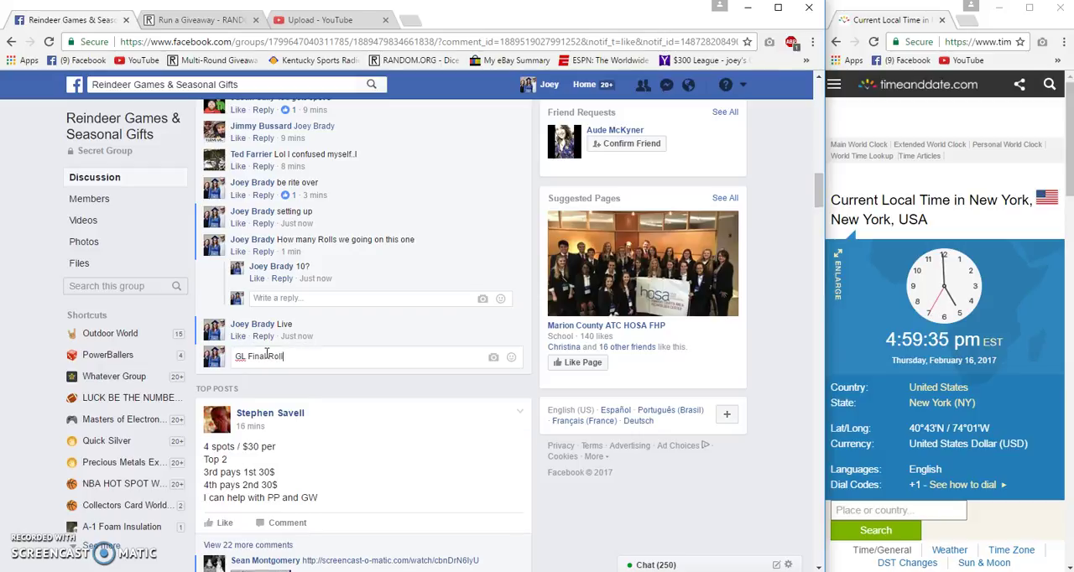
pyautogui.press('Return')
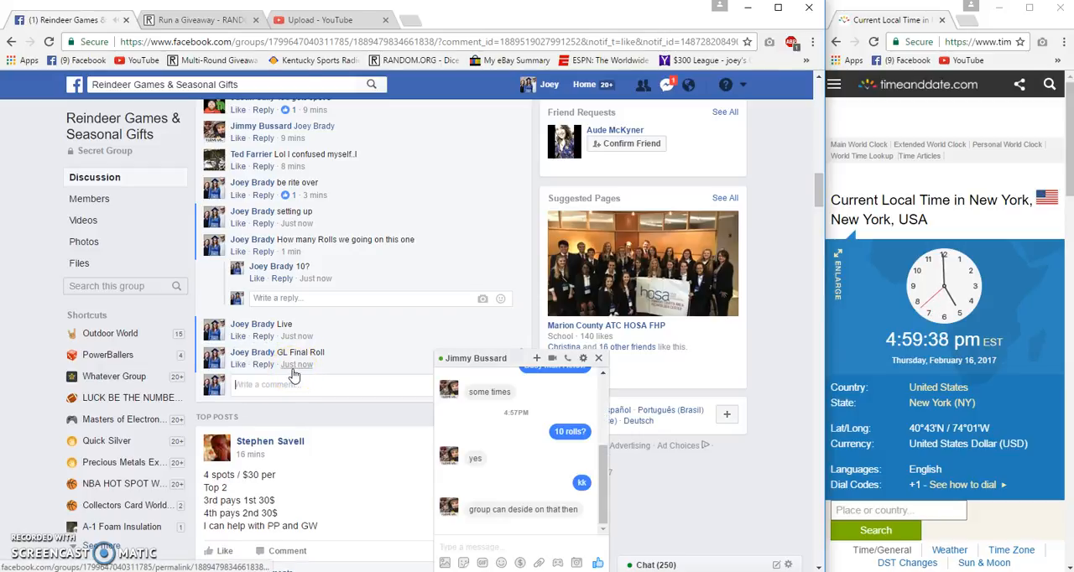
pyautogui.click(598, 358)
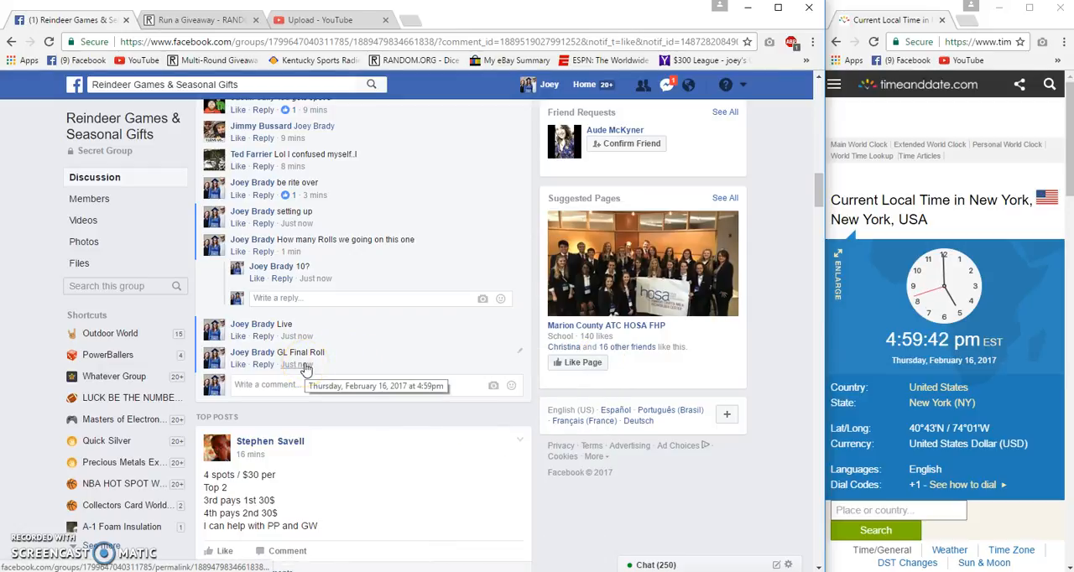
# Run the giveaway's final round 10 and select the top entry of the results
pyautogui.click(197, 19)
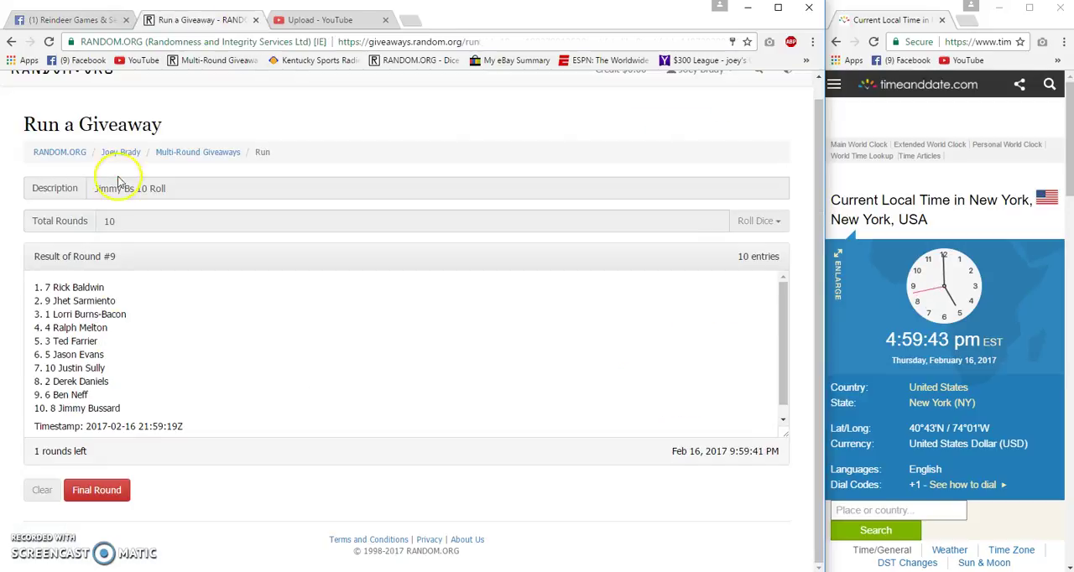
pyautogui.click(96, 490)
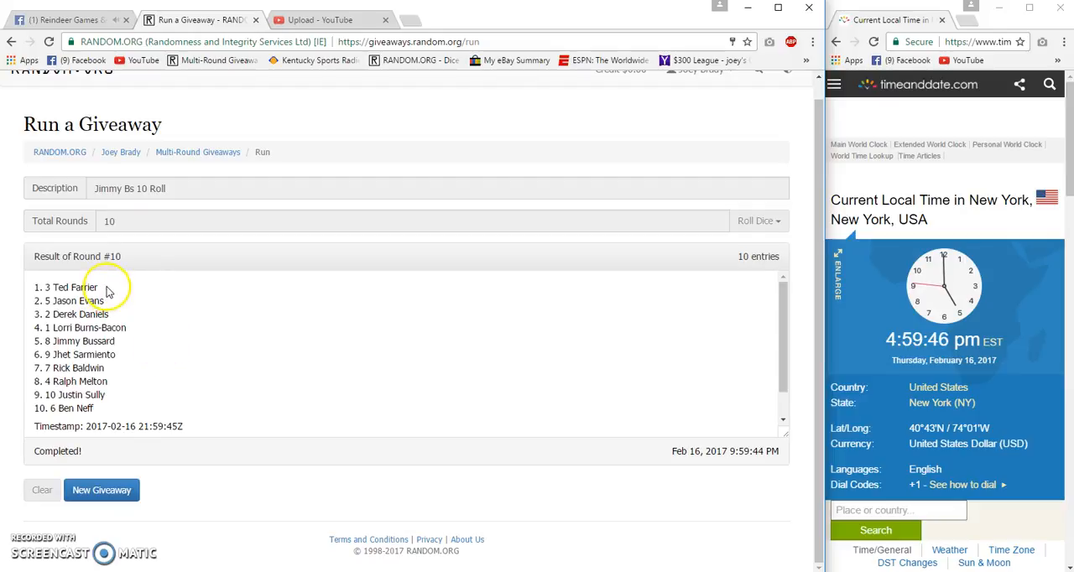
pyautogui.moveTo(99, 287); pyautogui.dragTo(16, 287)
pyautogui.scroll(-2, 134, 386)
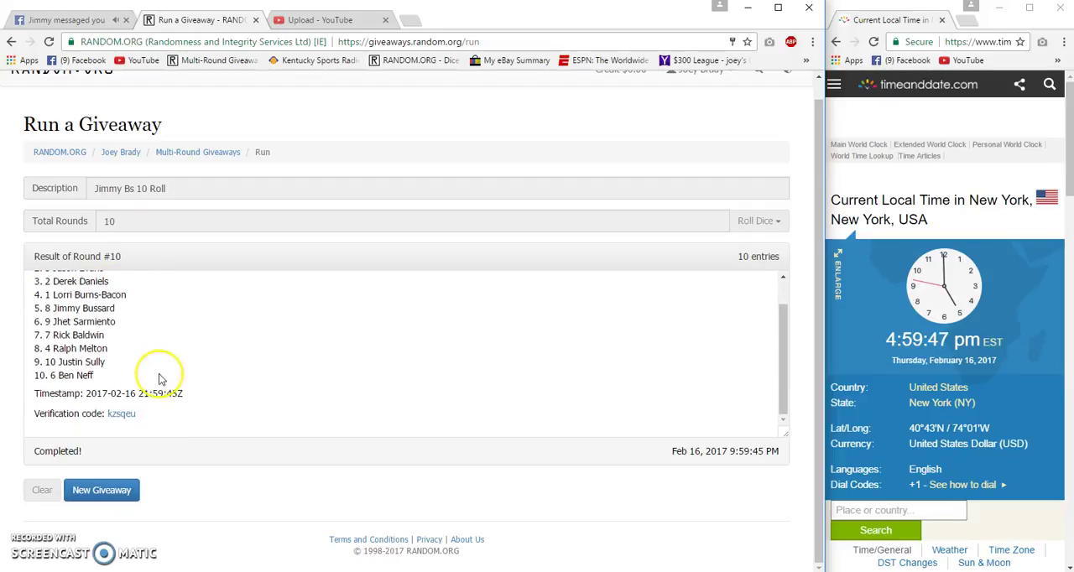
# Open the verification page and expand the results of rounds #1 through #6
pyautogui.click(122, 414)
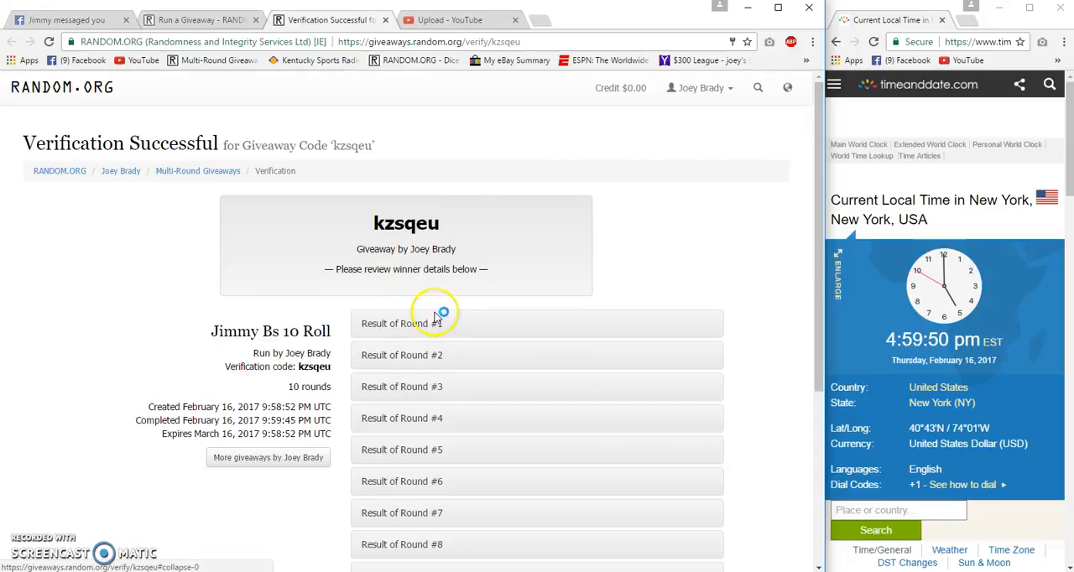
pyautogui.click(424, 323)
pyautogui.scroll(-1, 453, 336)
pyautogui.click(402, 380)
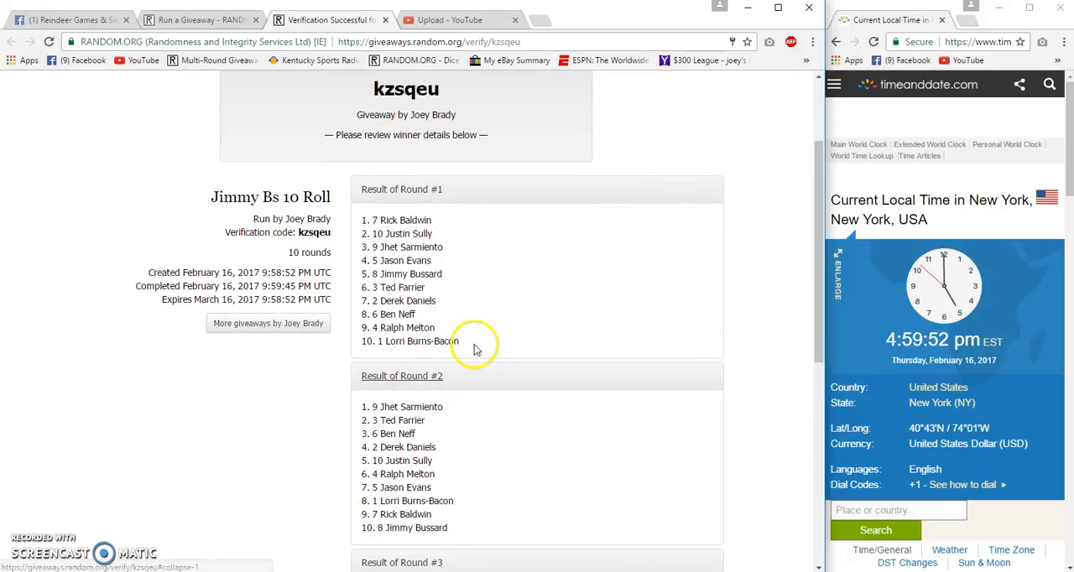
pyautogui.scroll(-2, 478, 352)
pyautogui.click(402, 428)
pyautogui.scroll(-2, 478, 352)
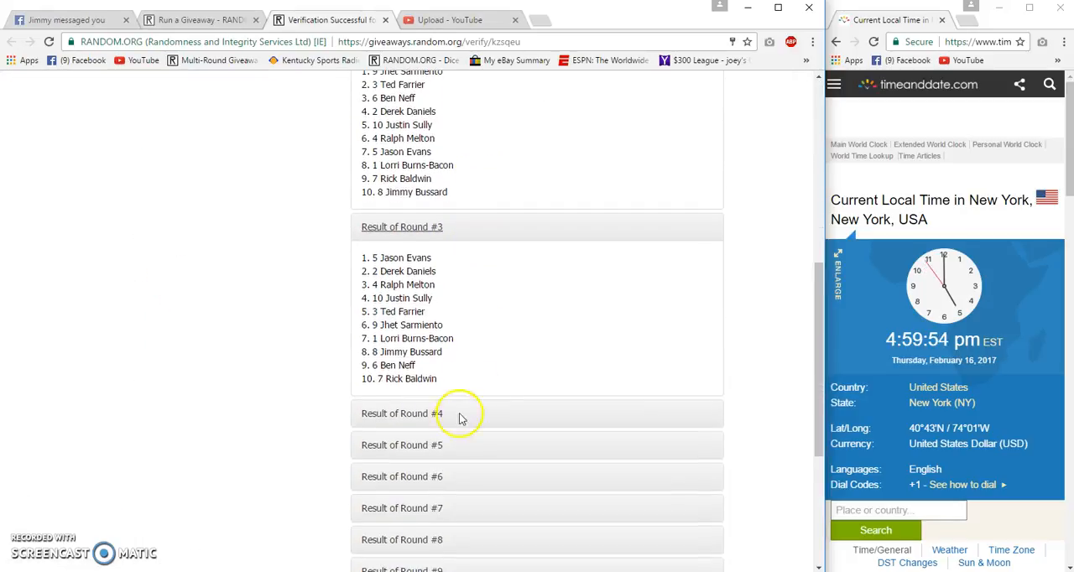
pyautogui.click(402, 414)
pyautogui.scroll(-2, 478, 370)
pyautogui.click(402, 399)
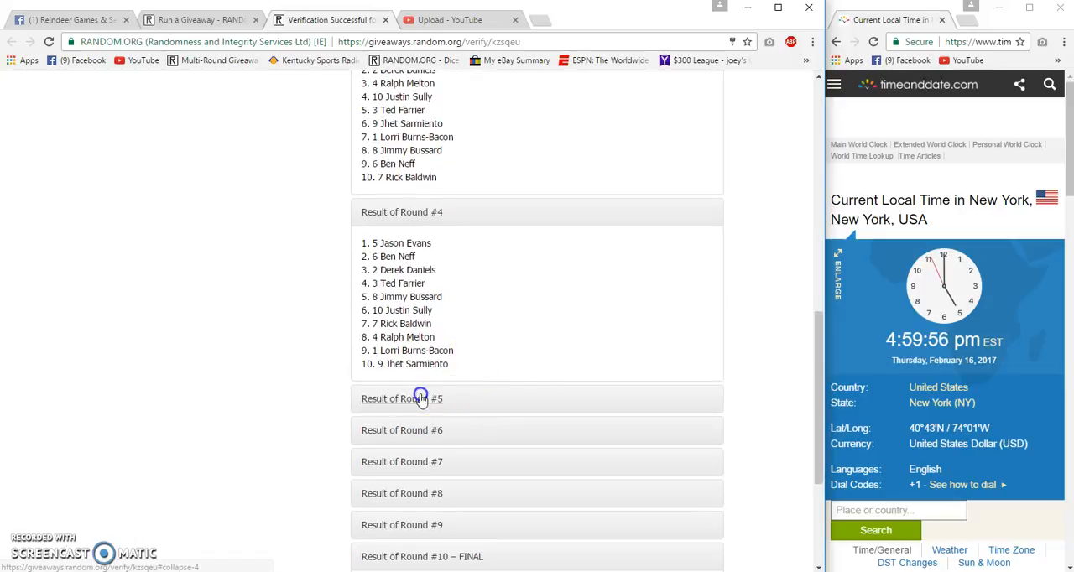
pyautogui.scroll(-2, 545, 386)
pyautogui.click(402, 451)
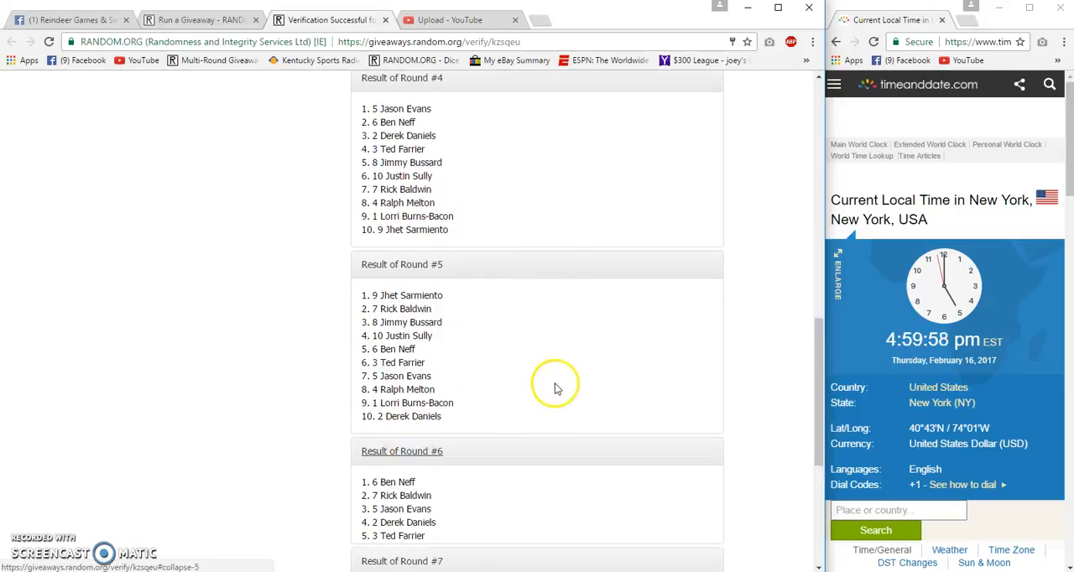
pyautogui.scroll(-2, 568, 379)
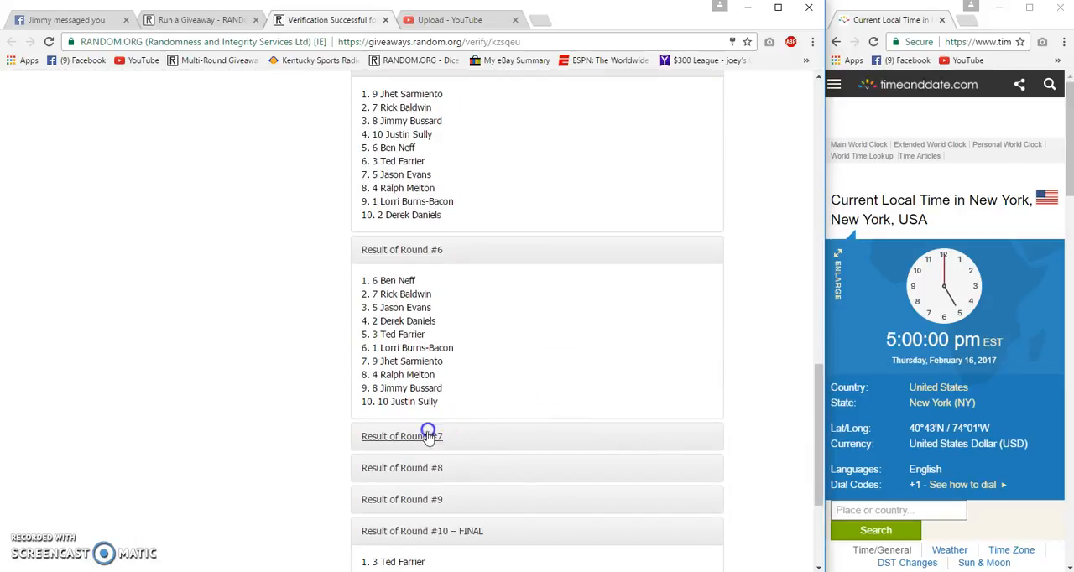
# Expand rounds #7 through #9 results, then return to Facebook with the chat closed
pyautogui.click(423, 433)
pyautogui.scroll(-2, 506, 404)
pyautogui.click(437, 426)
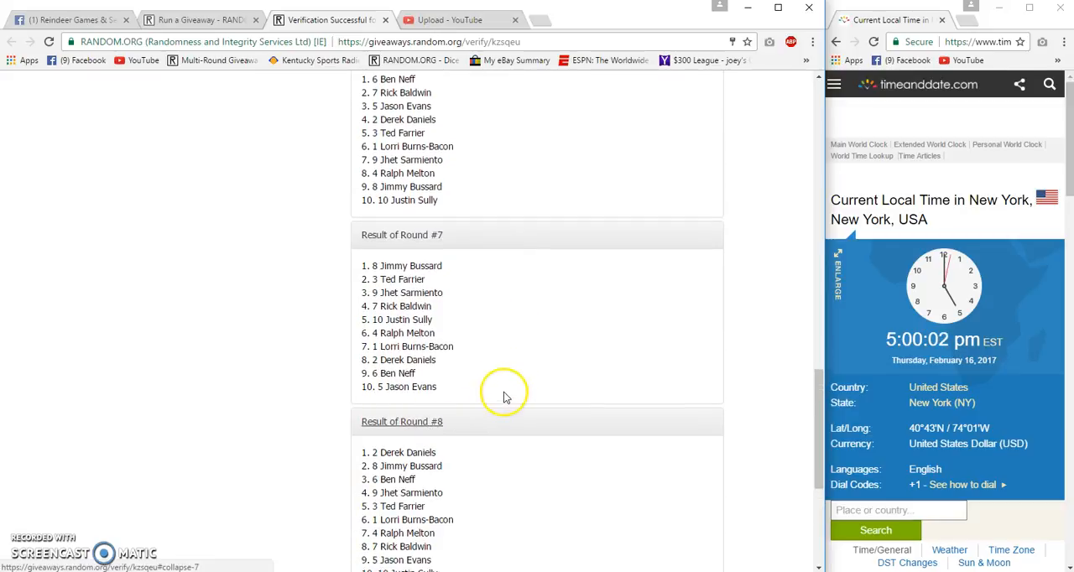
pyautogui.scroll(-2, 507, 395)
pyautogui.click(429, 407)
pyautogui.scroll(-2, 577, 370)
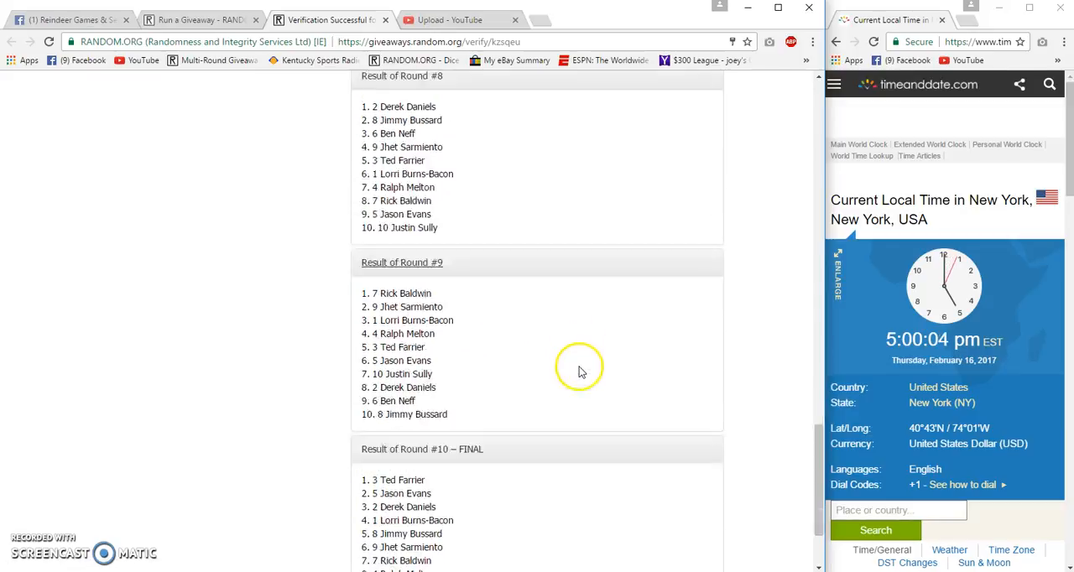
pyautogui.scroll(3, 554, 353)
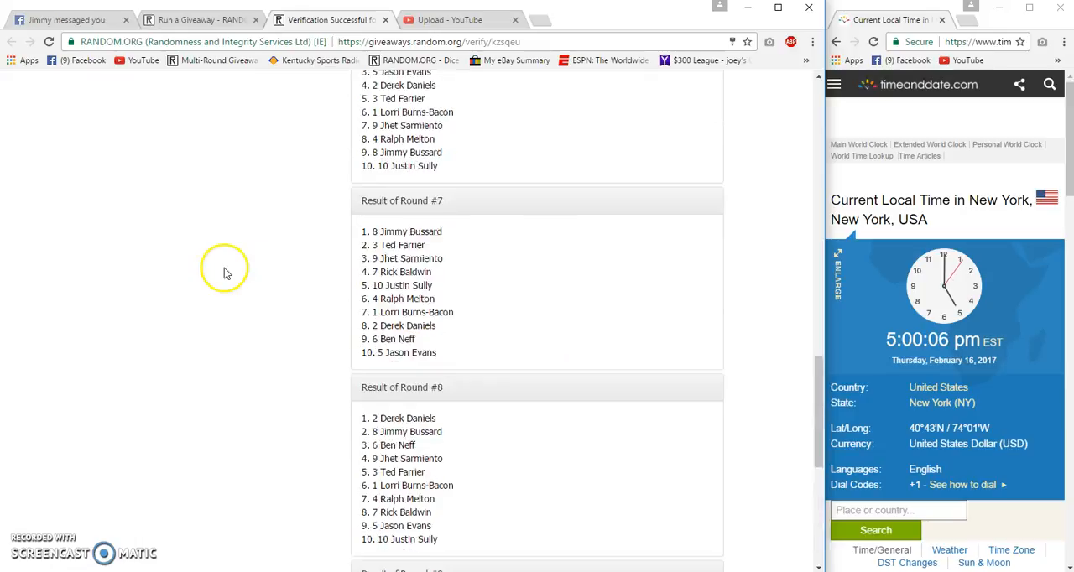
pyautogui.scroll(3, 251, 269)
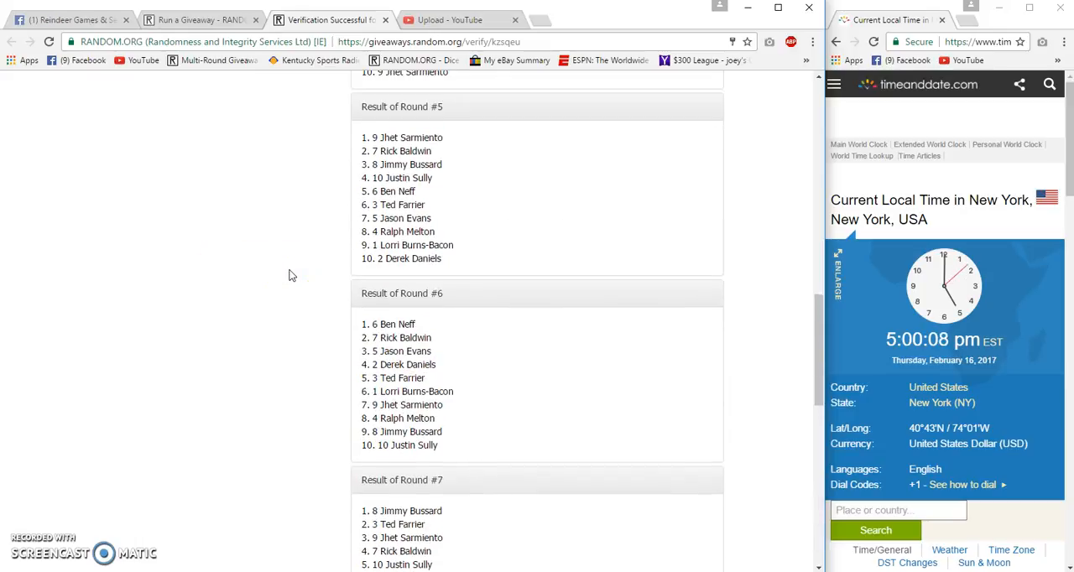
pyautogui.scroll(2, 289, 273)
pyautogui.scroll(2, 289, 273)
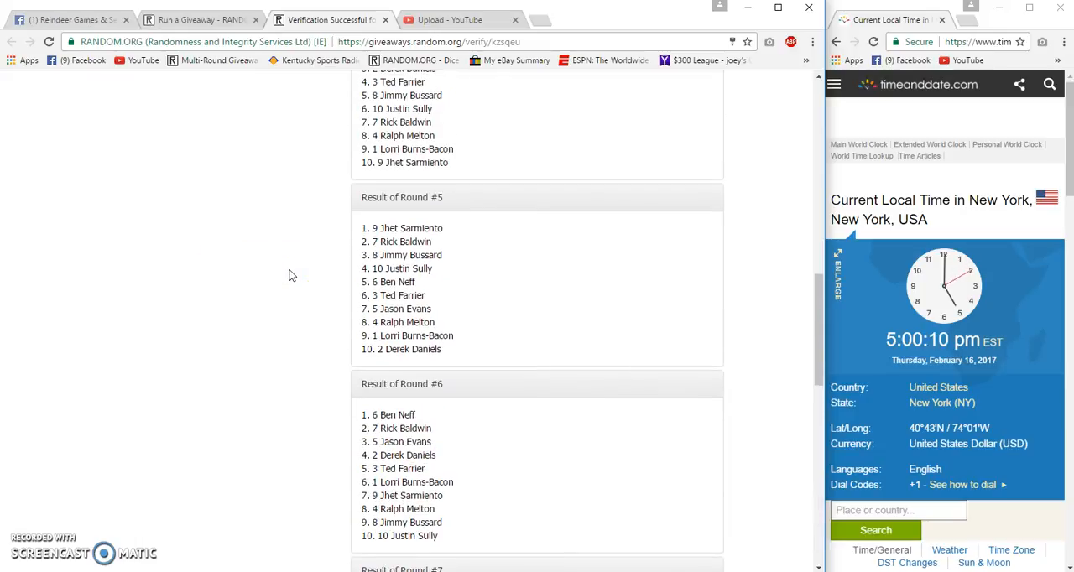
pyautogui.scroll(2, 288, 274)
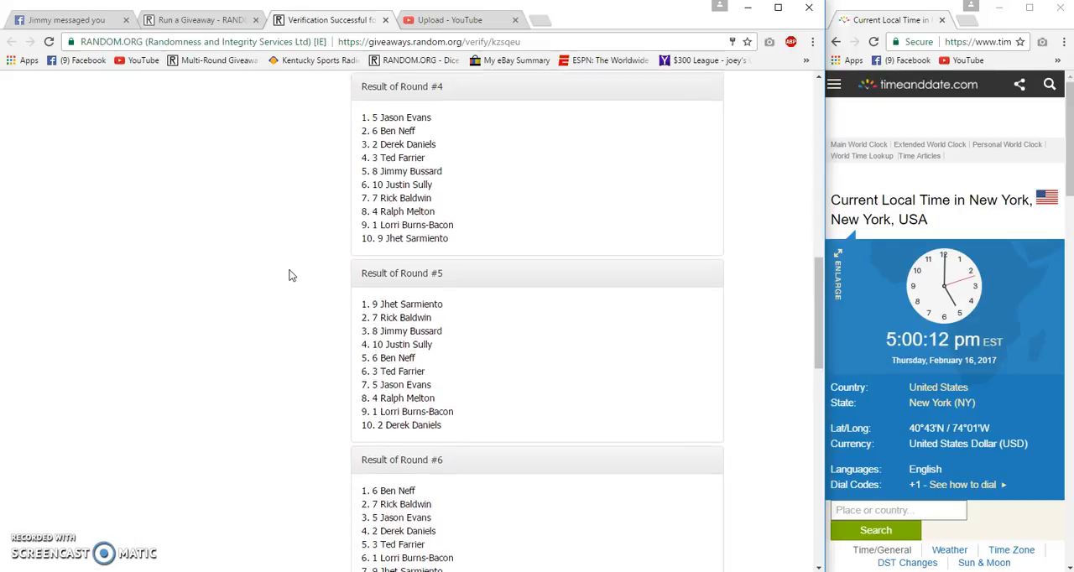
pyautogui.scroll(3, 289, 273)
pyautogui.scroll(3, 289, 274)
pyautogui.scroll(5, 289, 274)
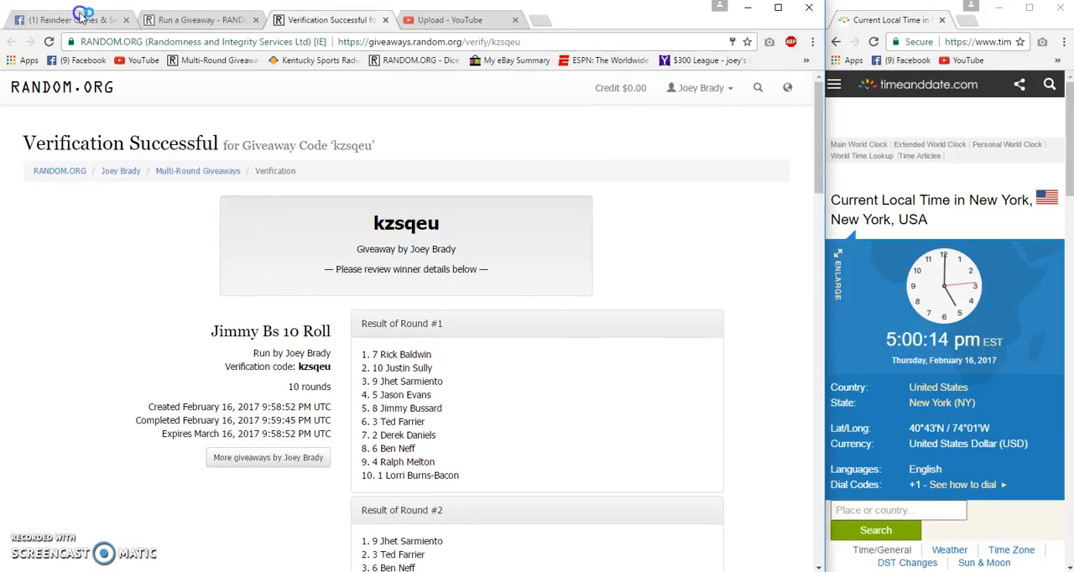
pyautogui.click(81, 15)
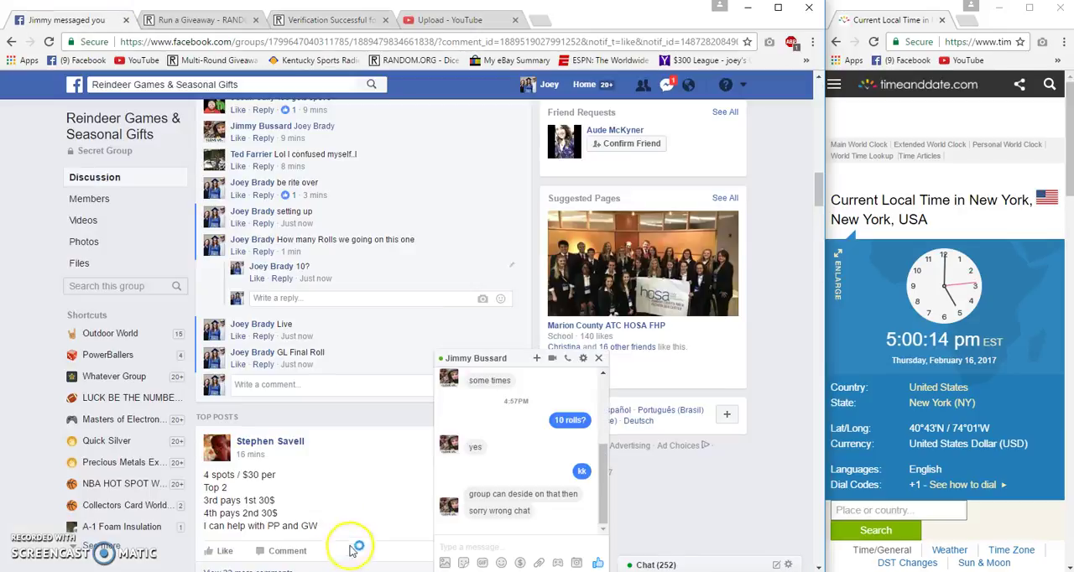
pyautogui.click(599, 359)
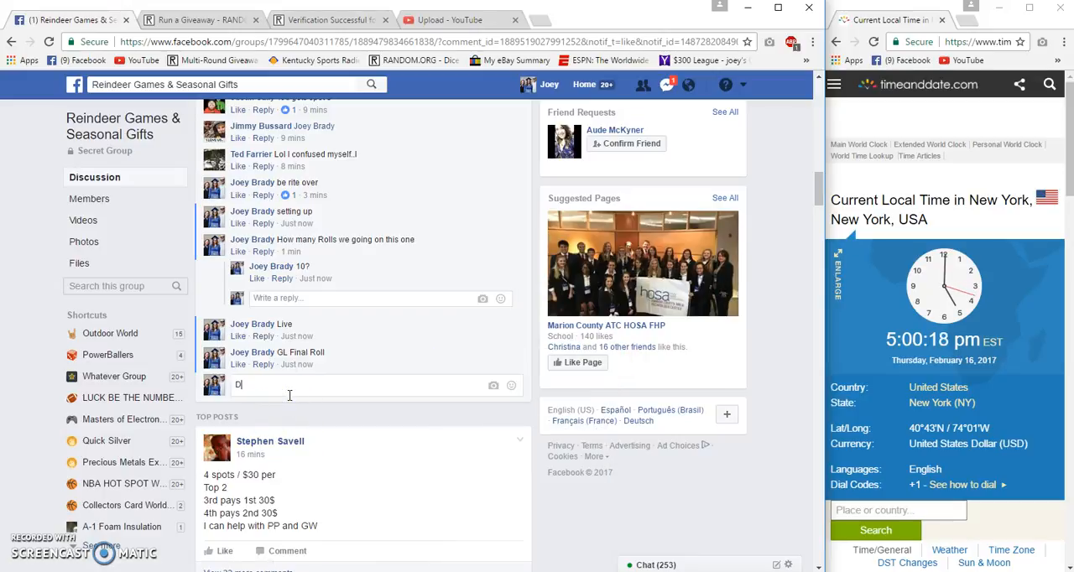